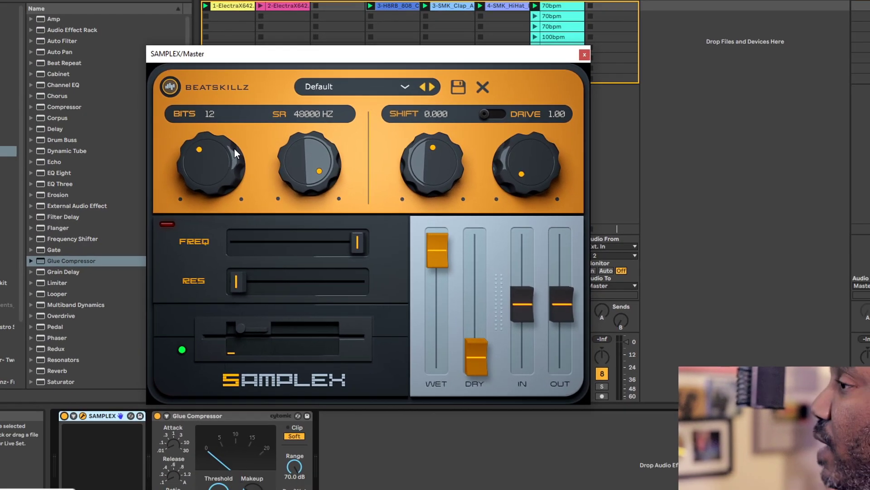
Step: Play the beat and switch SAMPLEX on the master off and on again to compare the sound
{"action": "key", "text": "space"}
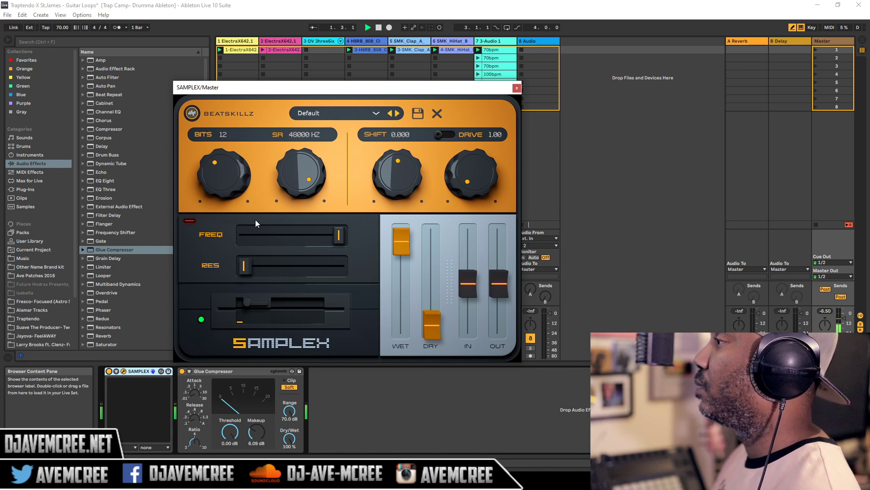
{"action": "left_click", "coordinate": [109, 371]}
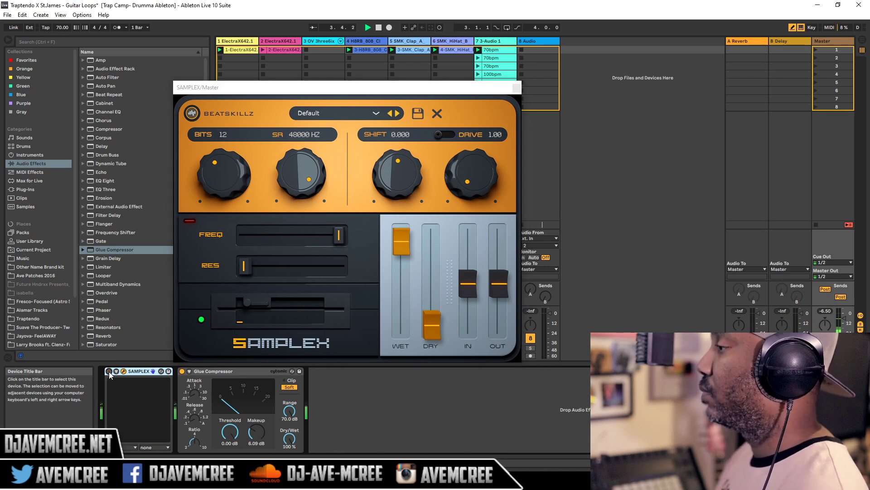
{"action": "left_click", "coordinate": [108, 372]}
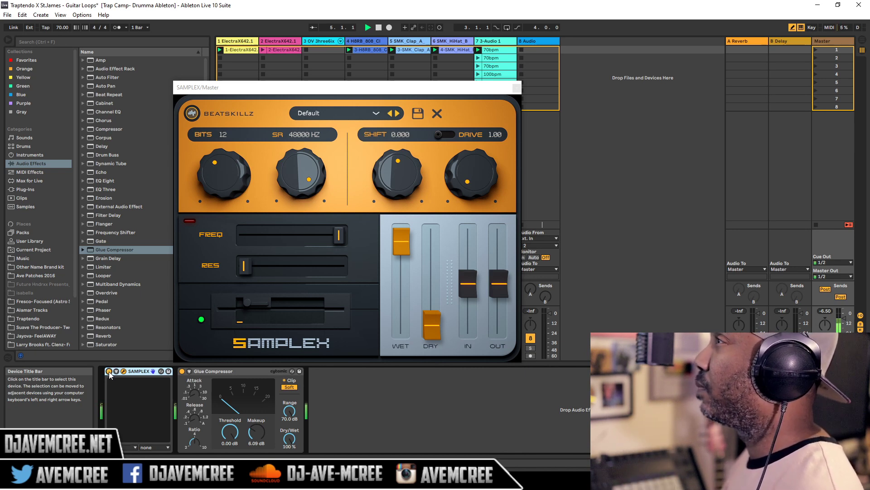
{"action": "key", "text": "space"}
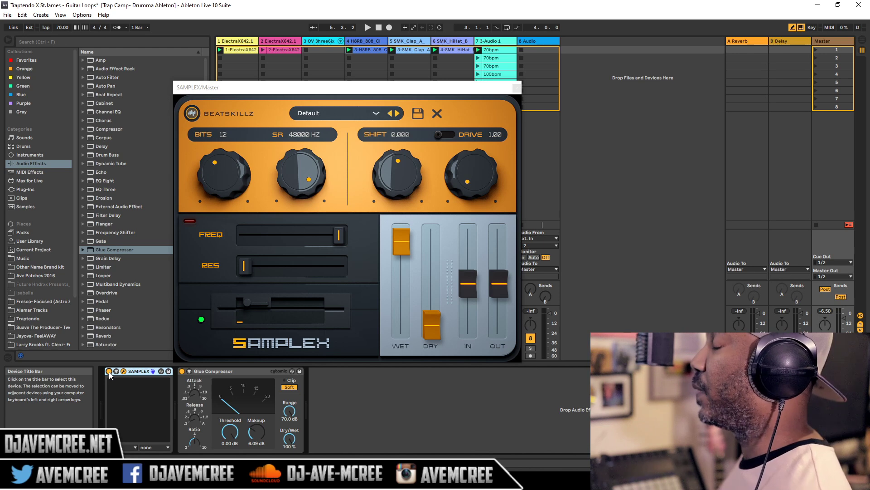
Step: Start playback, try SAMPLEX bit depths of 11 and 12, and lower the sample rate to 11016 Hz
{"action": "key", "text": "space"}
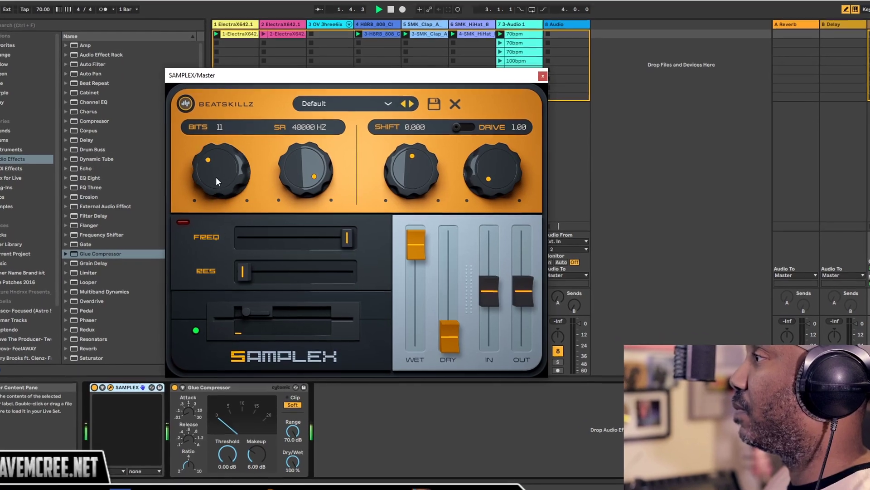
{"action": "mouse_move", "coordinate": [219, 173]}
{"action": "left_mouse_down"}
{"action": "mouse_move", "coordinate": [224, 228]}
{"action": "mouse_move", "coordinate": [202, 210]}
{"action": "mouse_move", "coordinate": [198, 68]}
{"action": "mouse_move", "coordinate": [185, 146]}
{"action": "mouse_move", "coordinate": [211, 220]}
{"action": "mouse_move", "coordinate": [207, 165]}
{"action": "left_mouse_up"}
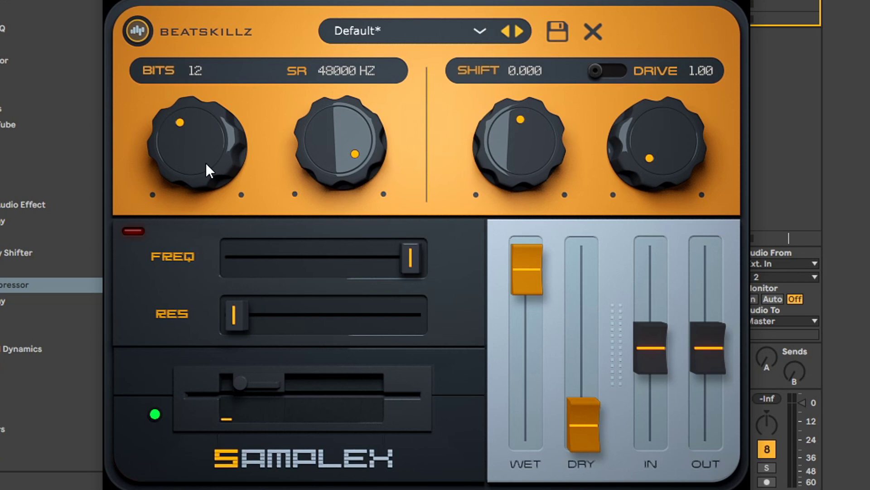
{"action": "left_click_drag", "start_coordinate": [324, 137], "coordinate": [328, 306]}
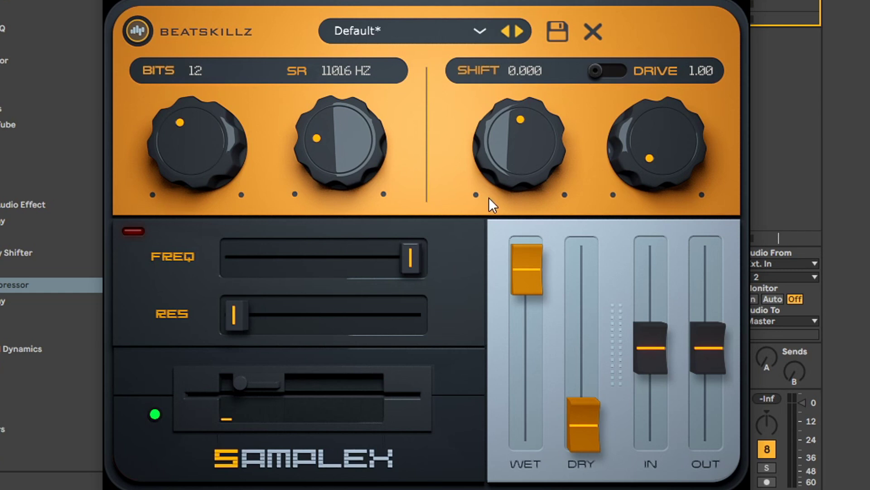
Step: Try the Shift control and reset it to 0.000, then raise Drive to 1.37 with its switch turned on
{"action": "left_click_drag", "start_coordinate": [516, 143], "coordinate": [527, 175]}
{"action": "double_click", "coordinate": [509, 142]}
{"action": "left_click_drag", "start_coordinate": [654, 156], "coordinate": [639, 117]}
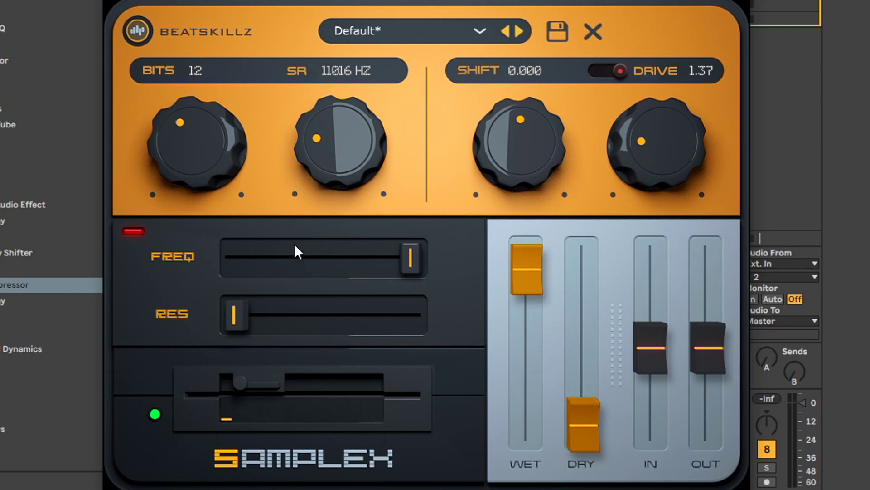
Step: Try the filter by lowering Freq and raising Res to about two thirds, then reset both to their defaults
{"action": "mouse_move", "coordinate": [410, 255]}
{"action": "left_click_drag", "start_coordinate": [410, 255], "coordinate": [319, 260]}
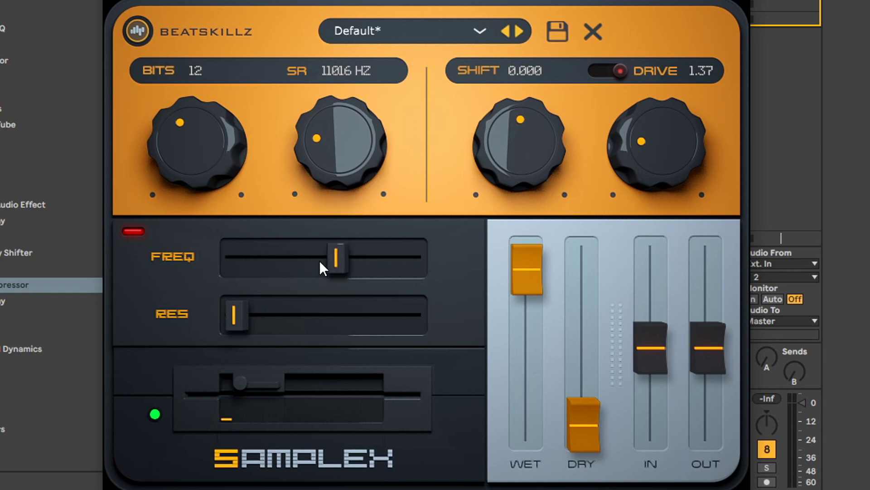
{"action": "left_click_drag", "start_coordinate": [245, 313], "coordinate": [397, 331]}
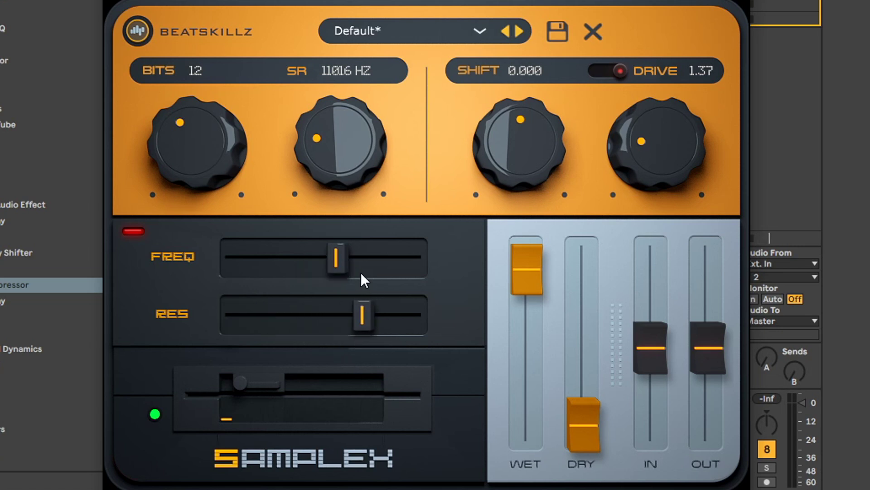
{"action": "left_click_drag", "start_coordinate": [341, 258], "coordinate": [257, 249]}
{"action": "double_click", "coordinate": [268, 255]}
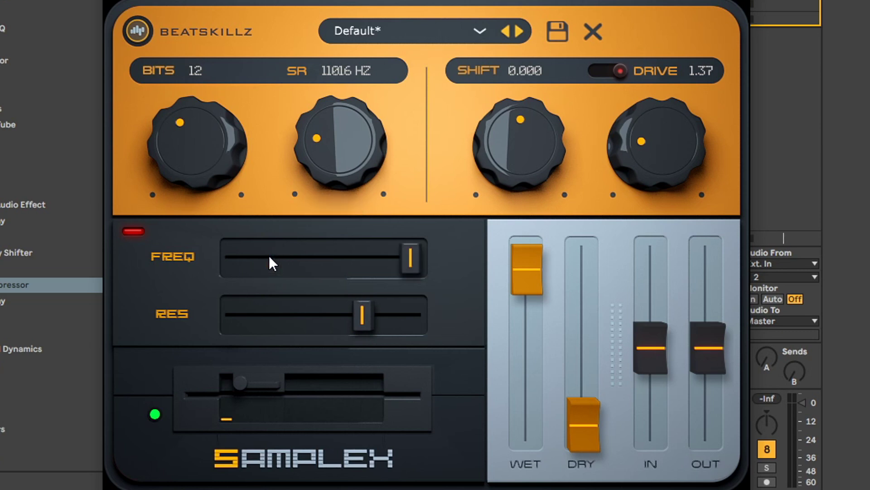
{"action": "double_click", "coordinate": [358, 307]}
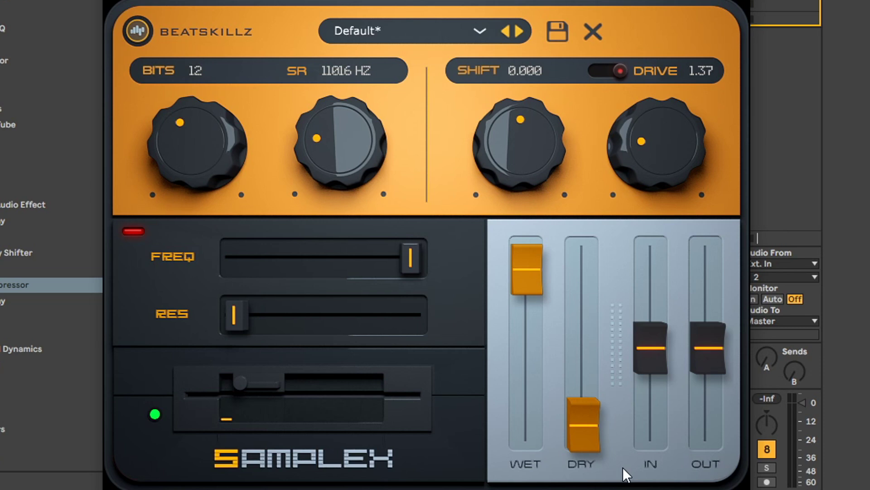
Step: Try the Wet, Dry, In and Out level faders and return them to their default positions
{"action": "mouse_move", "coordinate": [533, 275]}
{"action": "left_mouse_down"}
{"action": "mouse_move", "coordinate": [553, 452]}
{"action": "mouse_move", "coordinate": [528, 278]}
{"action": "left_mouse_up"}
{"action": "left_click_drag", "start_coordinate": [581, 415], "coordinate": [564, 313]}
{"action": "double_click", "coordinate": [573, 347]}
{"action": "mouse_move", "coordinate": [651, 354]}
{"action": "left_mouse_down"}
{"action": "mouse_move", "coordinate": [656, 286]}
{"action": "mouse_move", "coordinate": [660, 351]}
{"action": "left_mouse_up"}
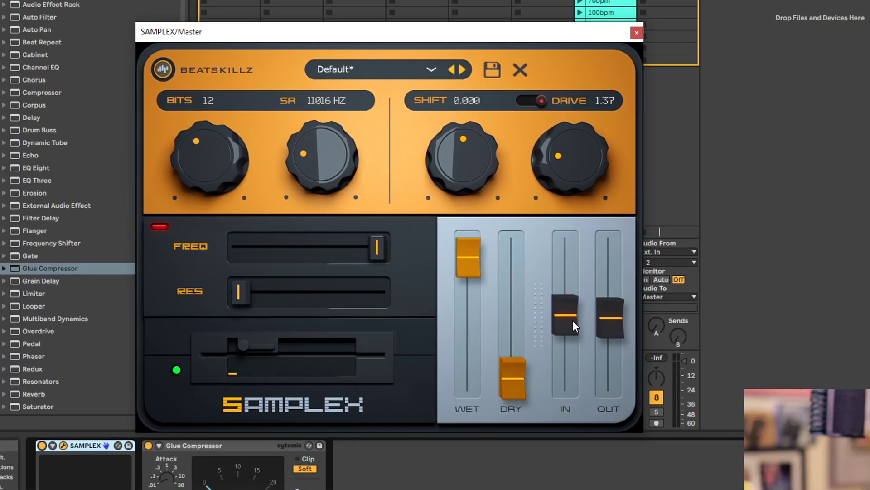
{"action": "left_click_drag", "start_coordinate": [573, 320], "coordinate": [620, 335]}
{"action": "left_click_drag", "start_coordinate": [544, 308], "coordinate": [499, 284]}
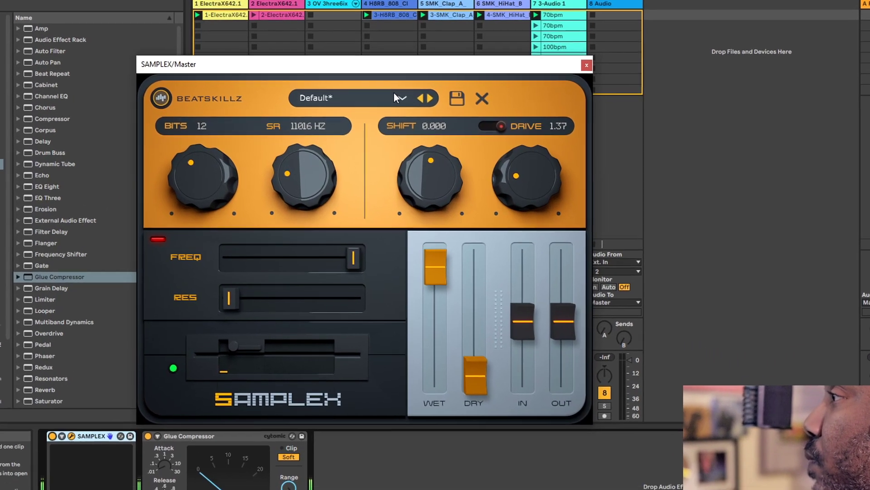
Step: Load the Disk XS612 A preset and audition the XS612 bank one preset at a time up to Disk XS612 D
{"action": "left_click", "coordinate": [395, 98]}
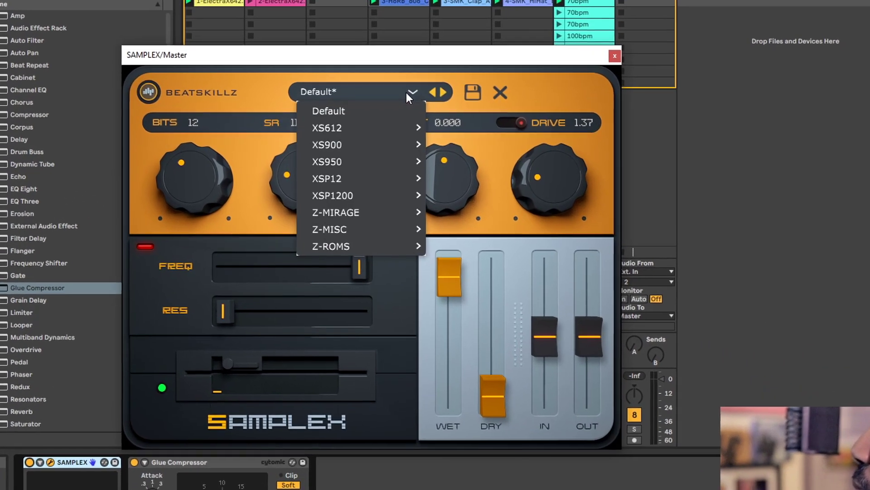
{"action": "mouse_move", "coordinate": [370, 133]}
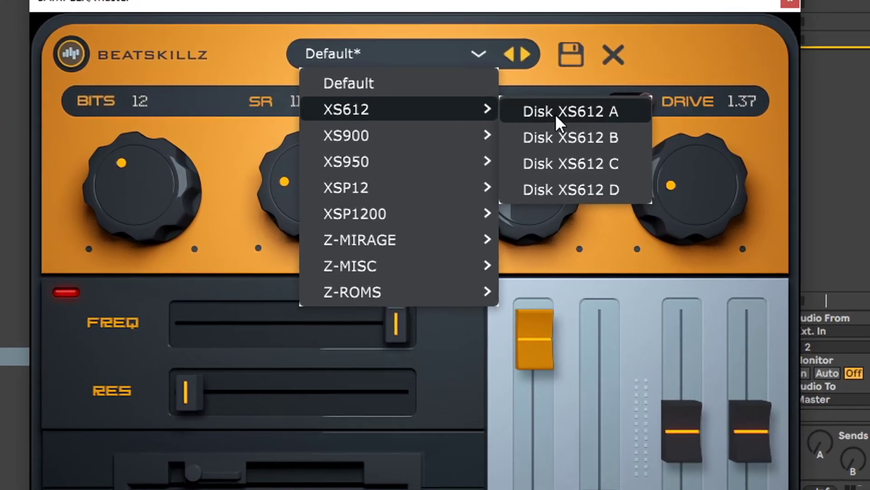
{"action": "left_click", "coordinate": [525, 118]}
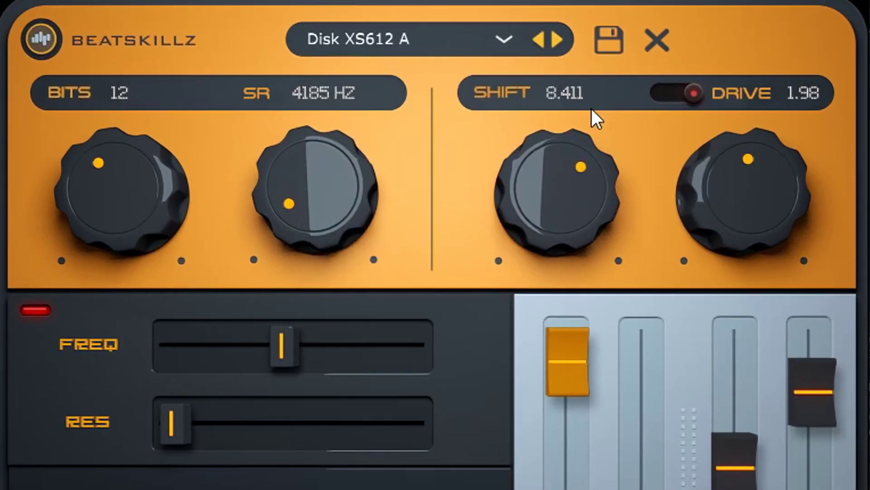
{"action": "left_click", "coordinate": [554, 44]}
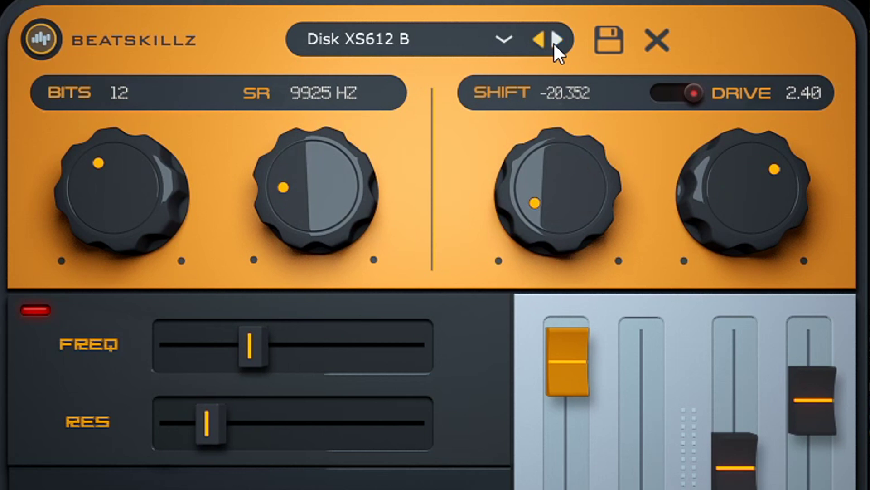
{"action": "left_click", "coordinate": [554, 44]}
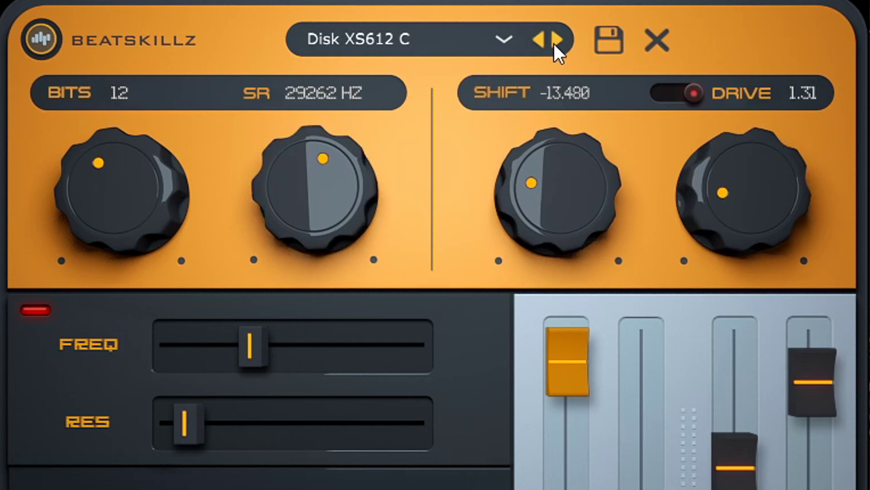
{"action": "left_click", "coordinate": [555, 43]}
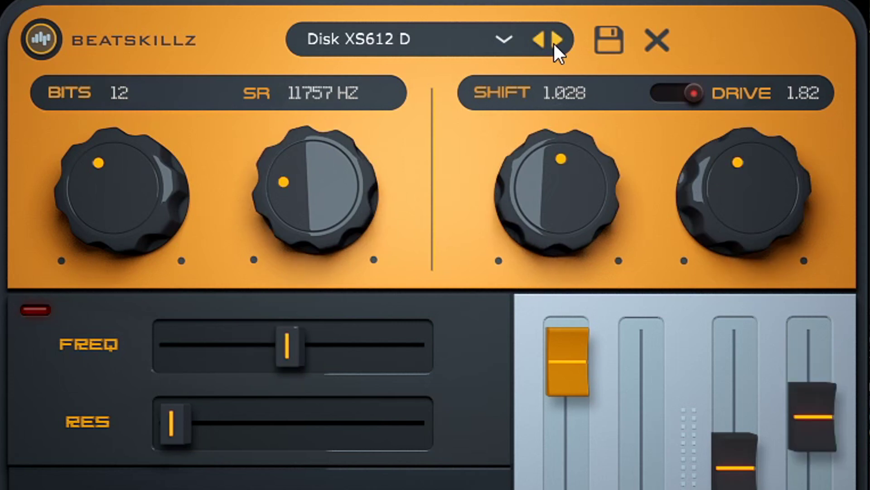
Step: Audition the XS-900 presets in order, from Disk XS-900 A through Disk XS-900 D
{"action": "left_click", "coordinate": [554, 44]}
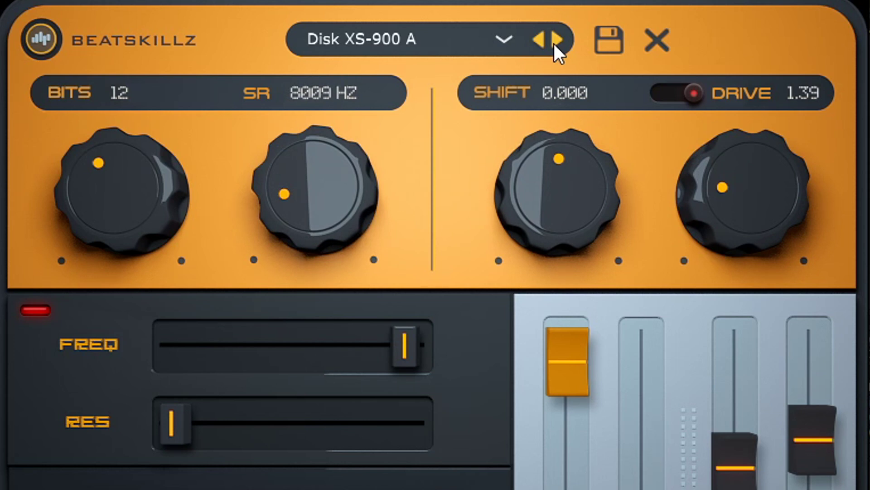
{"action": "left_click", "coordinate": [556, 40]}
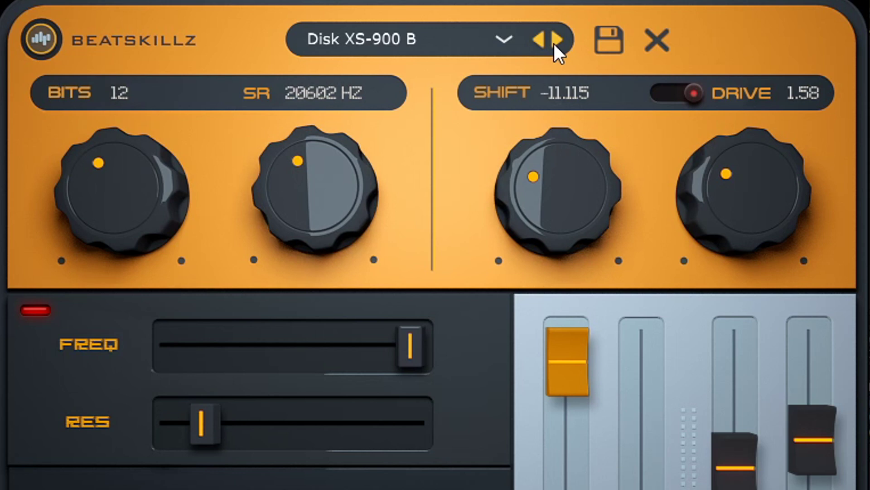
{"action": "left_click", "coordinate": [556, 40]}
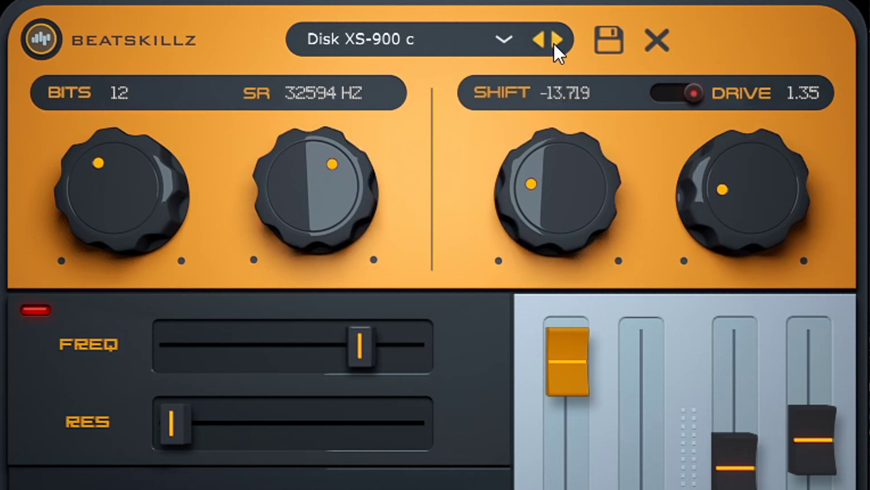
{"action": "left_click", "coordinate": [554, 45]}
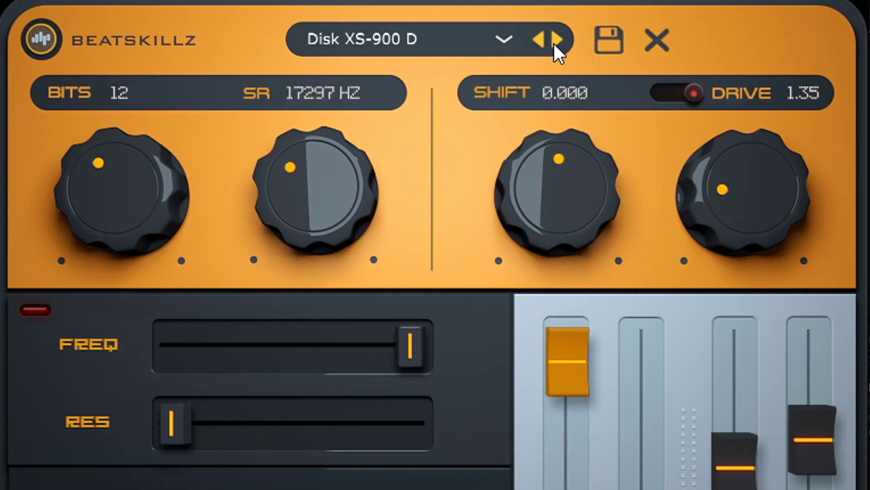
Step: Audition the XS-950 presets in order, from Disk XS-950 A through Disk XS-950 E
{"action": "left_click", "coordinate": [554, 44]}
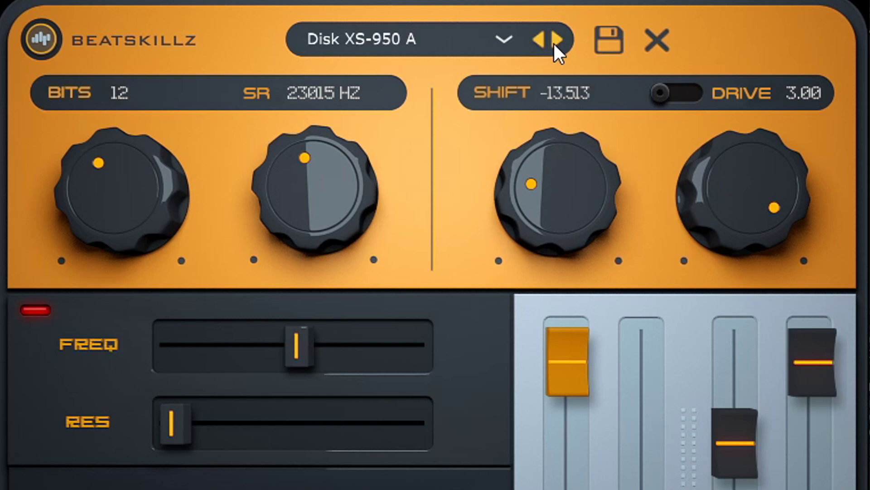
{"action": "left_click", "coordinate": [555, 44]}
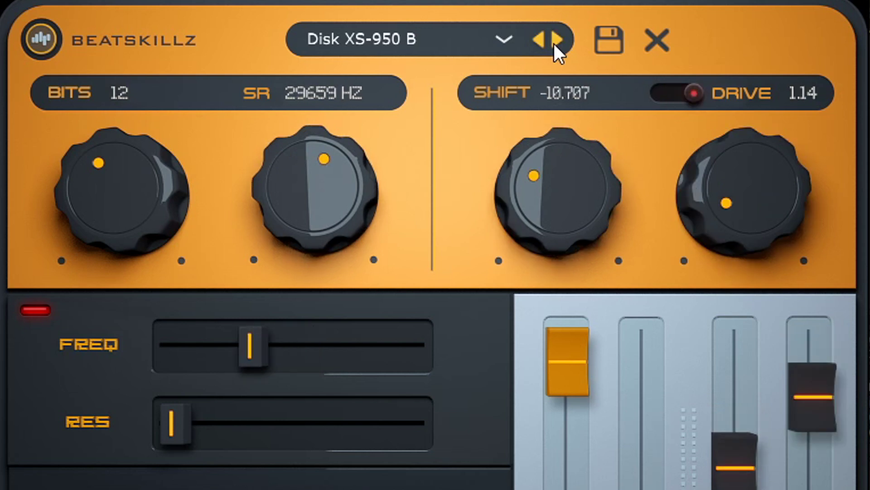
{"action": "left_click", "coordinate": [554, 43]}
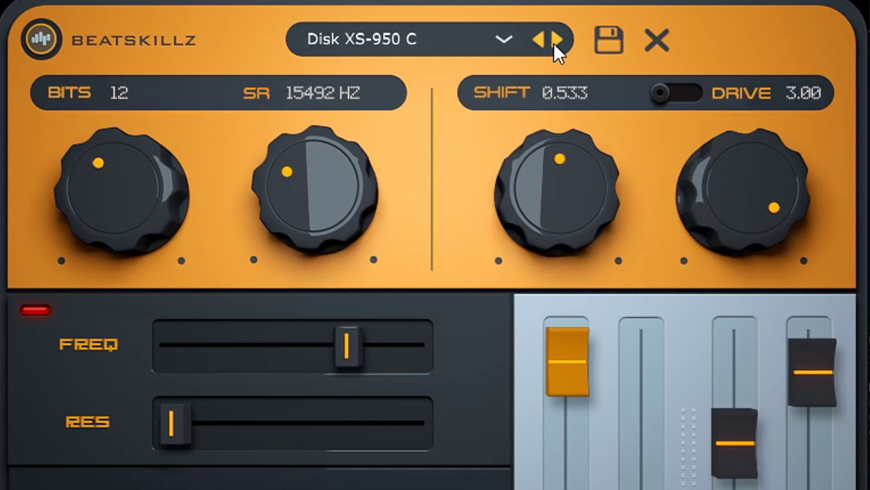
{"action": "left_click", "coordinate": [554, 44]}
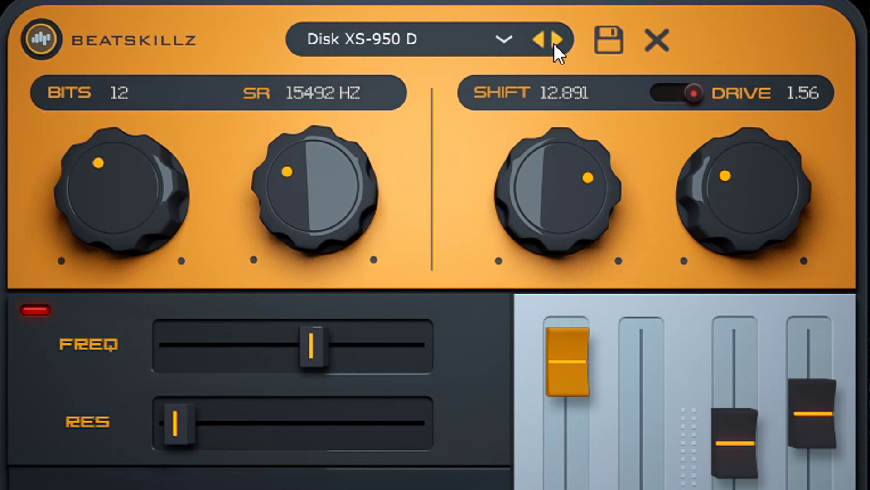
{"action": "left_click", "coordinate": [554, 44]}
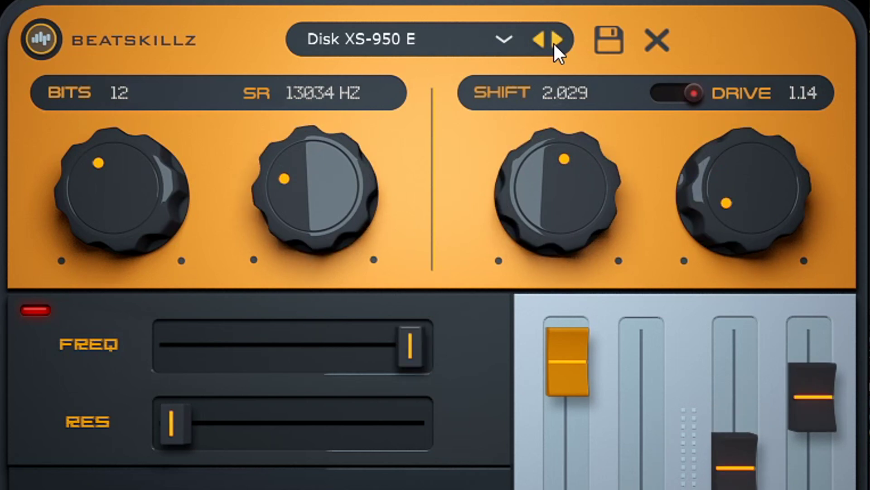
Step: Audition the XSP-12 presets in order, from Disk XSP-12 A through Disk XSP-12 D
{"action": "left_click", "coordinate": [553, 43]}
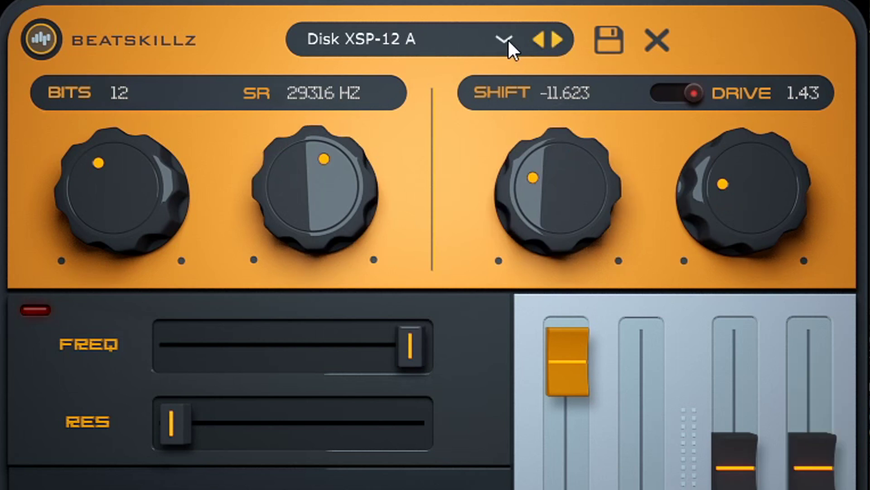
{"action": "left_click", "coordinate": [563, 39]}
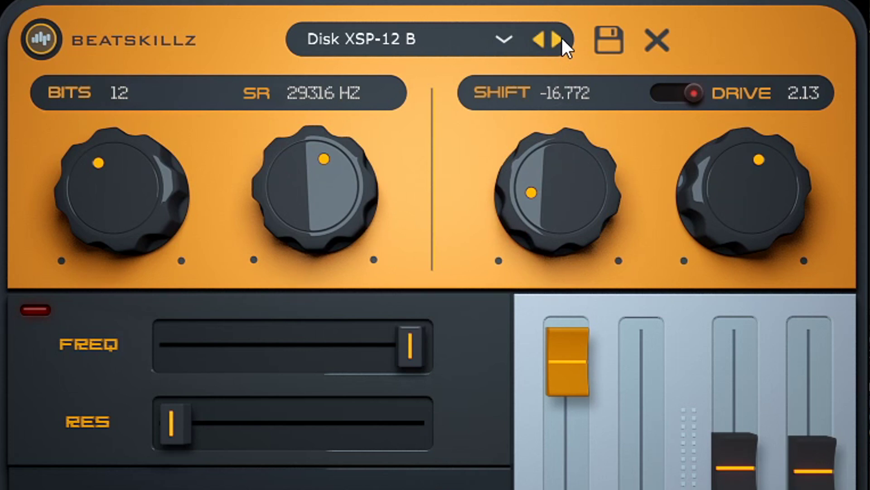
{"action": "left_click", "coordinate": [563, 38]}
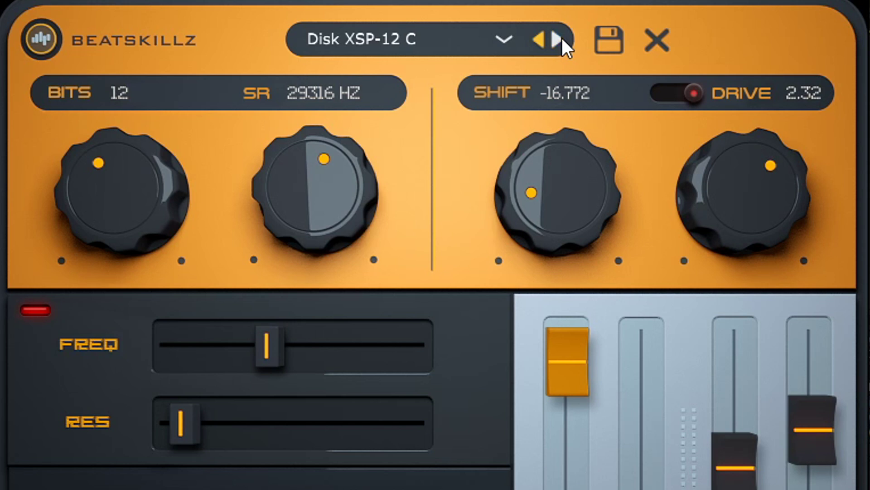
{"action": "left_click", "coordinate": [563, 38]}
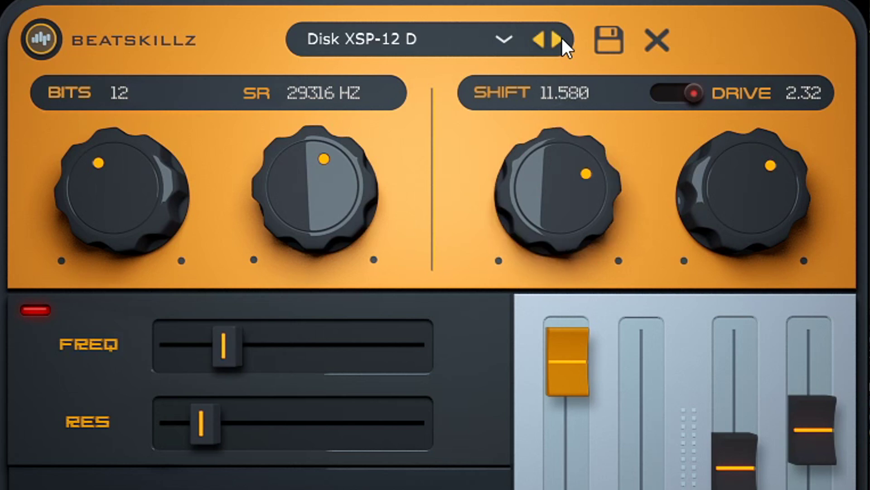
Step: Audition the XSP-1200 presets in order, from Disk XSP-1200 A through Disk XSP-1200 E
{"action": "left_click", "coordinate": [563, 38]}
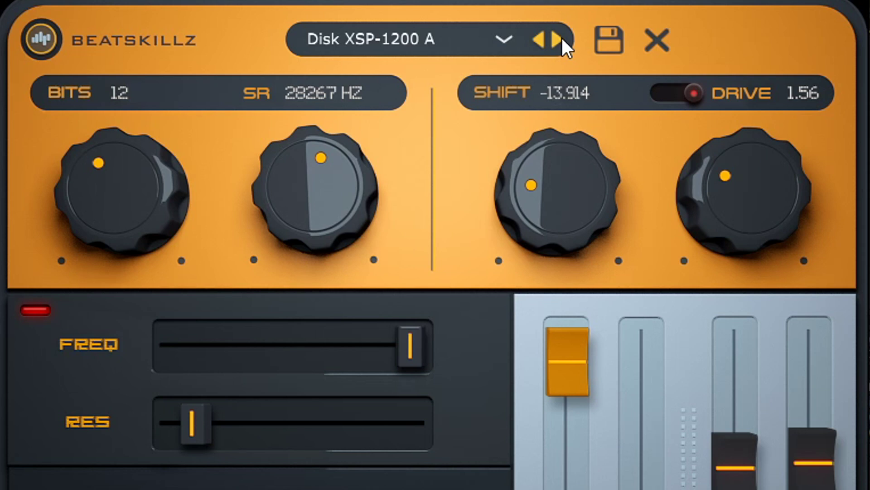
{"action": "left_click", "coordinate": [563, 38]}
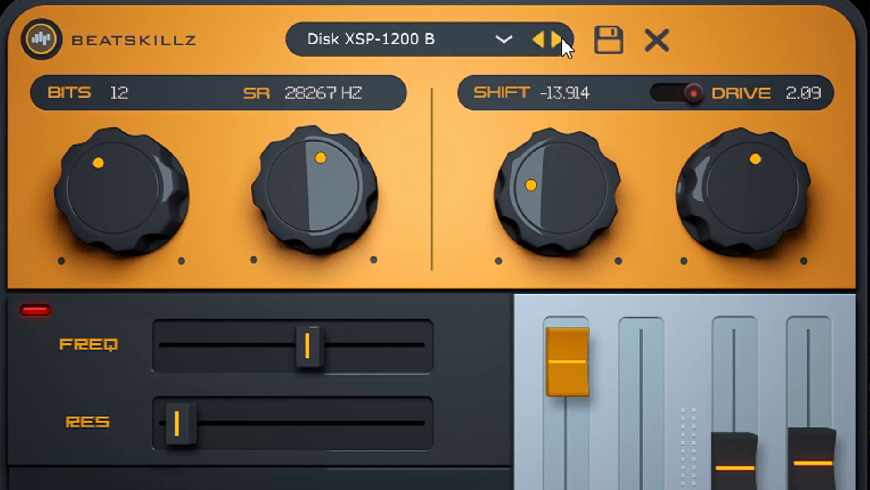
{"action": "left_click", "coordinate": [561, 38]}
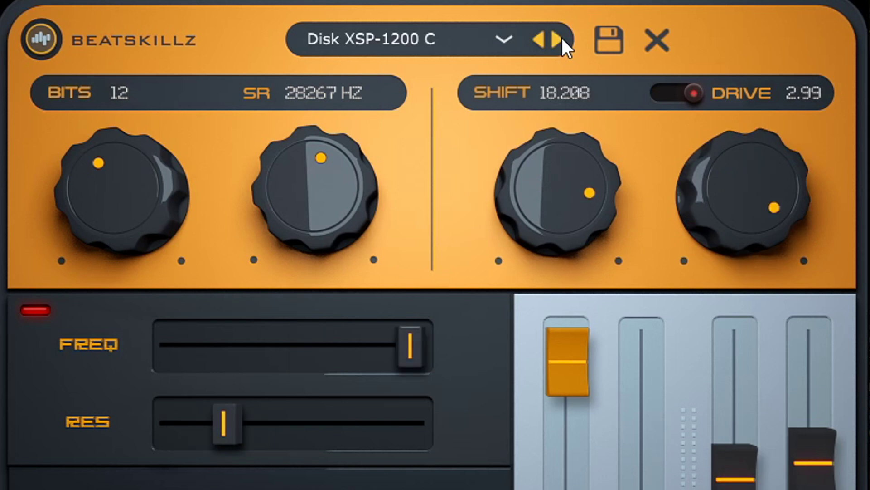
{"action": "left_click", "coordinate": [562, 38]}
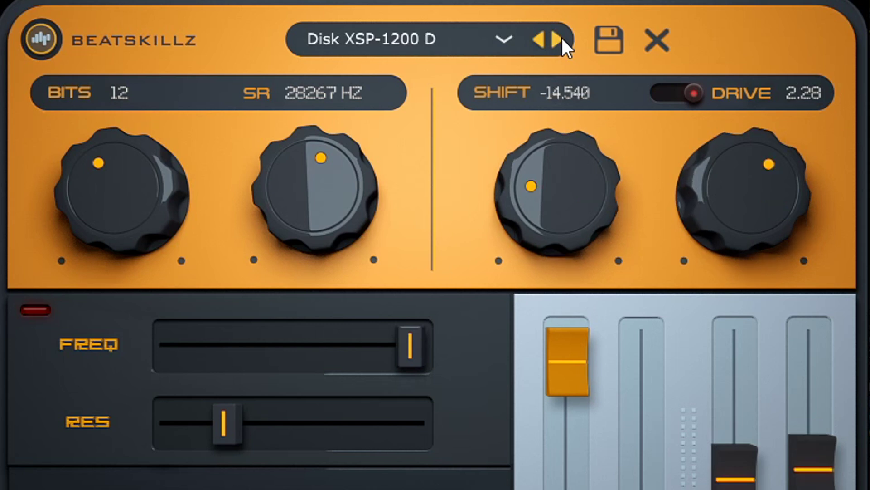
{"action": "left_click", "coordinate": [562, 38]}
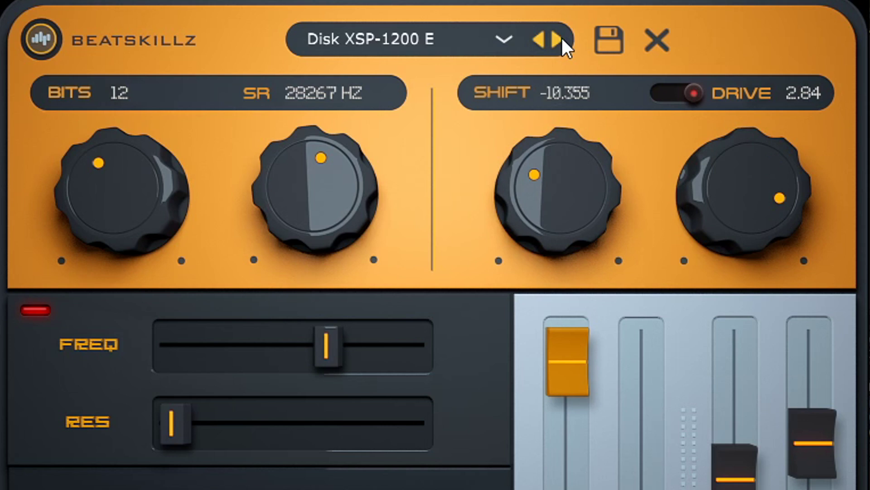
Step: Audition the Mirage presets in order, from Disk Mirage A through Disk Mirage D
{"action": "left_click", "coordinate": [561, 38]}
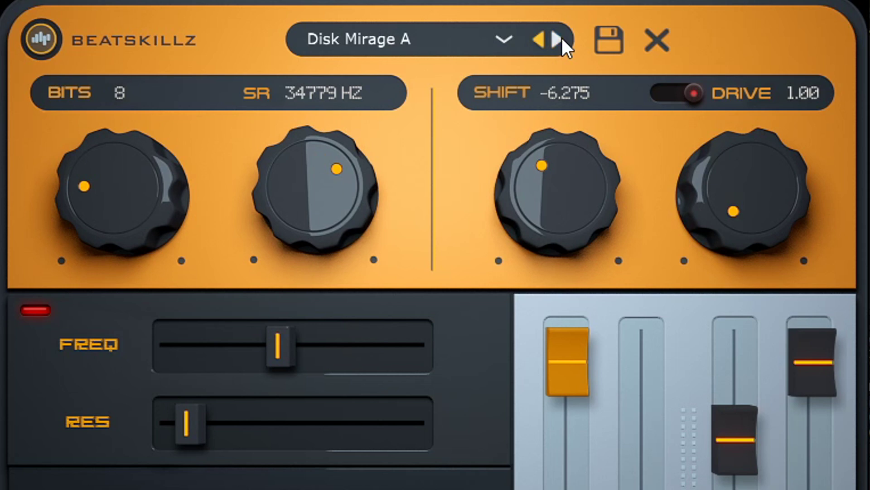
{"action": "left_click", "coordinate": [562, 39]}
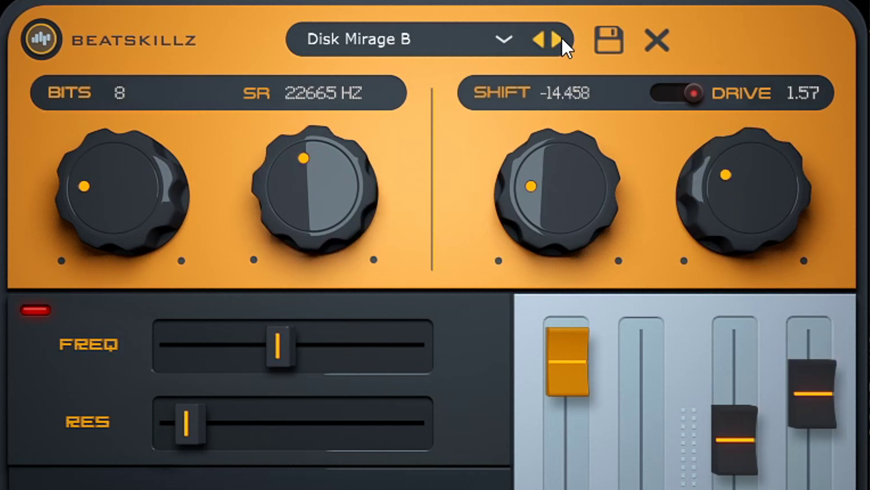
{"action": "left_click", "coordinate": [562, 39]}
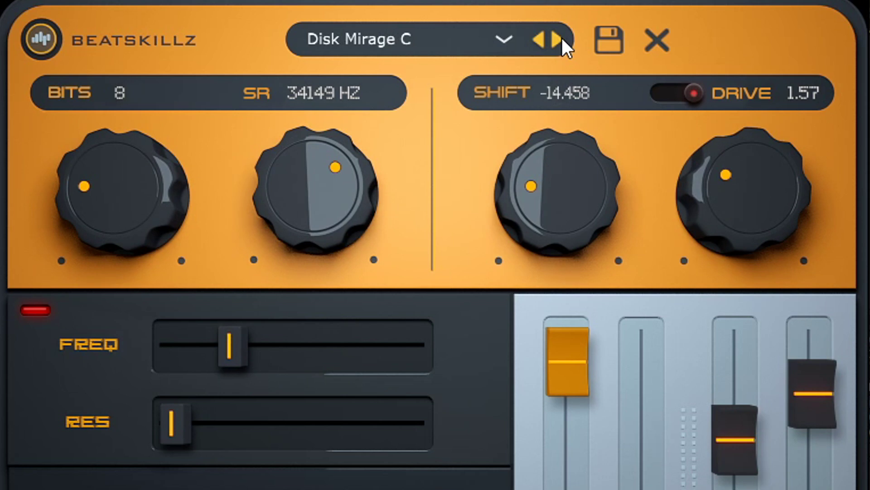
{"action": "left_click", "coordinate": [562, 38]}
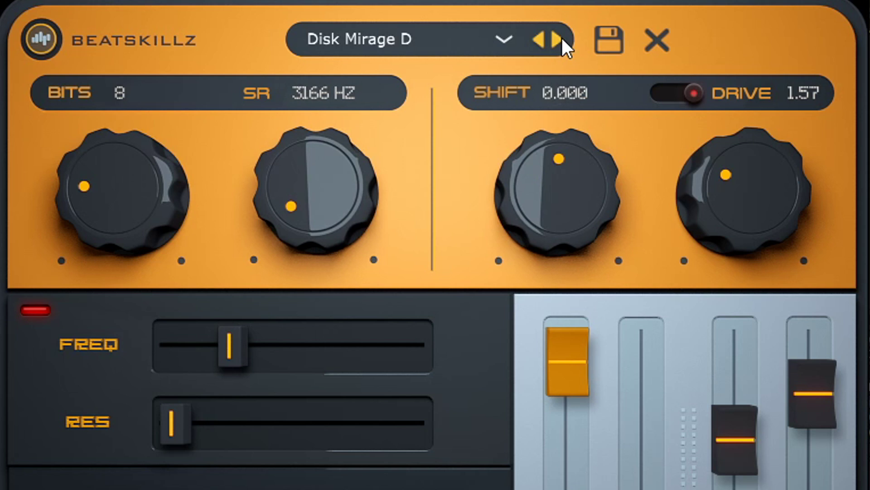
Step: Audition the miscellaneous presets in order, from Disk 90 A through Disk 90 C, Disk Crunchy and Disk Dark A
{"action": "left_click", "coordinate": [562, 38]}
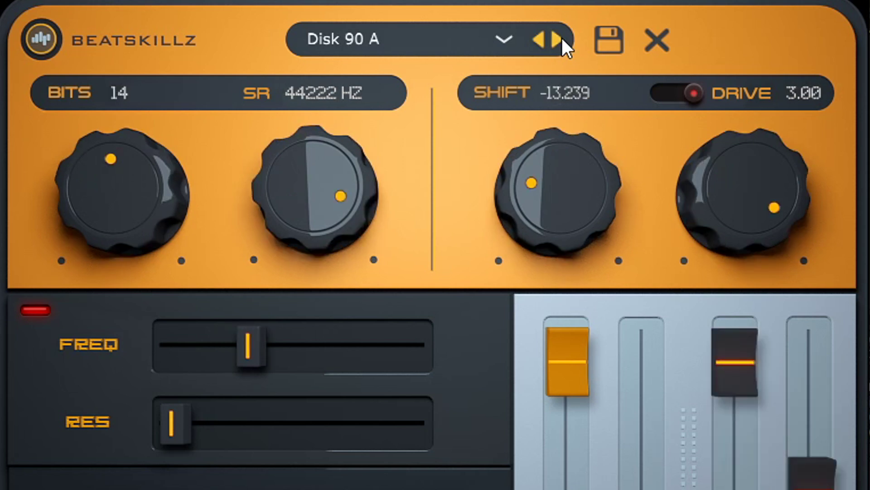
{"action": "left_click", "coordinate": [562, 38]}
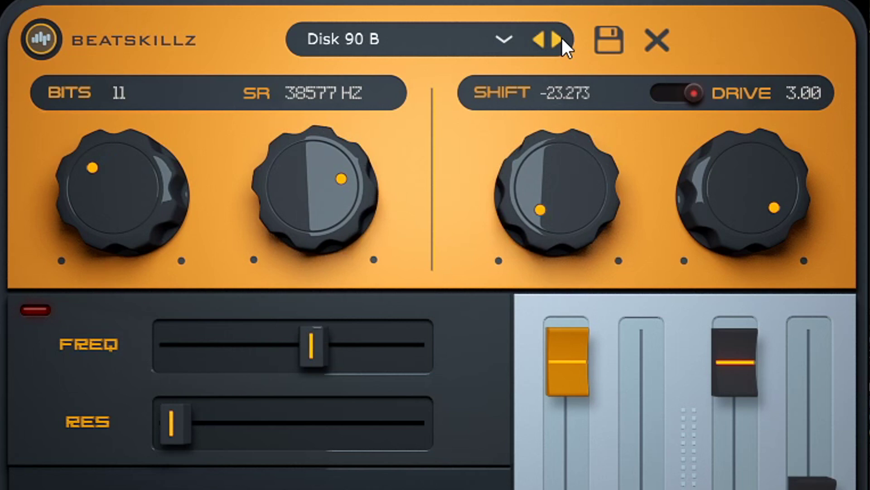
{"action": "left_click", "coordinate": [563, 38]}
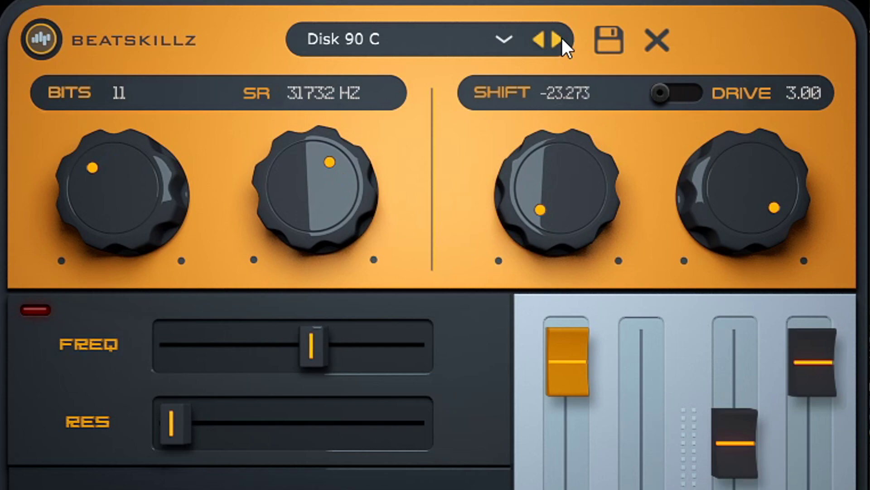
{"action": "left_click", "coordinate": [562, 38]}
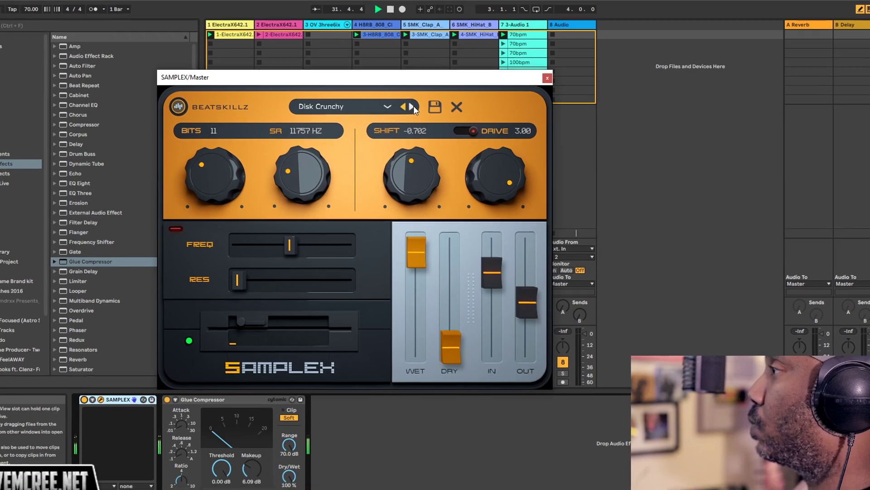
{"action": "left_click", "coordinate": [413, 107]}
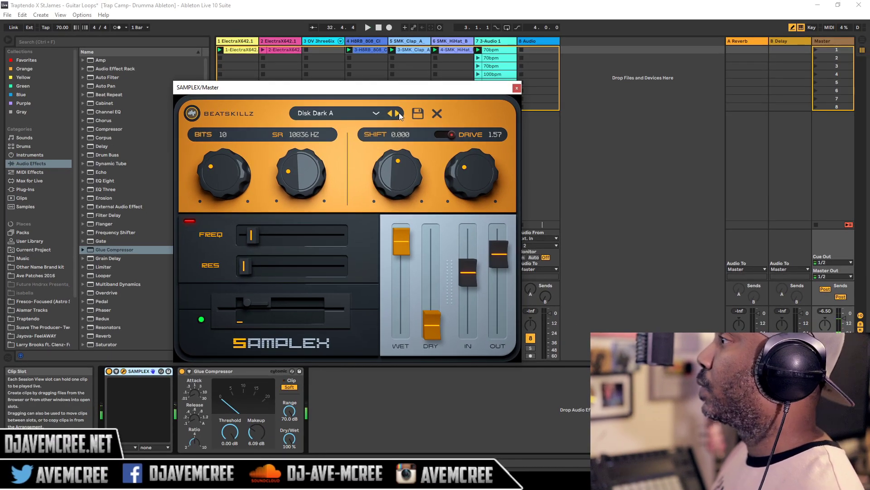
Step: Browse the preset banks and load Disk XS-950 A from the XS950 bank
{"action": "left_click", "coordinate": [341, 113]}
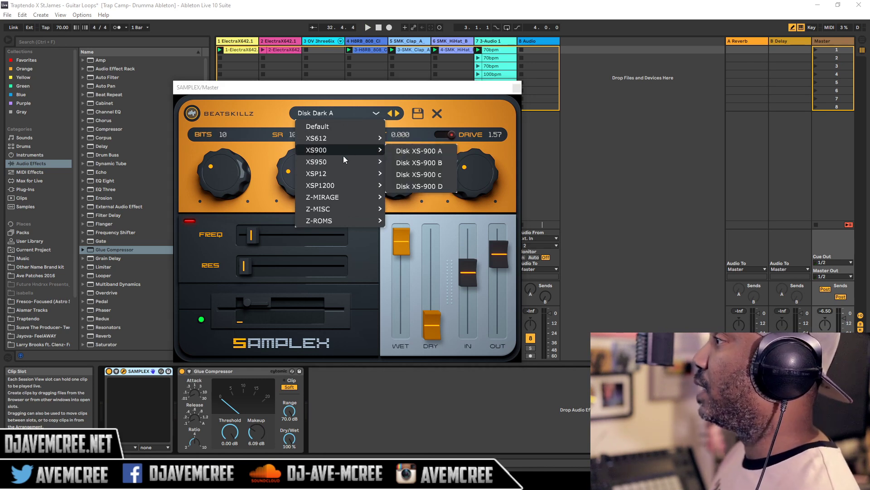
{"action": "mouse_move", "coordinate": [333, 150]}
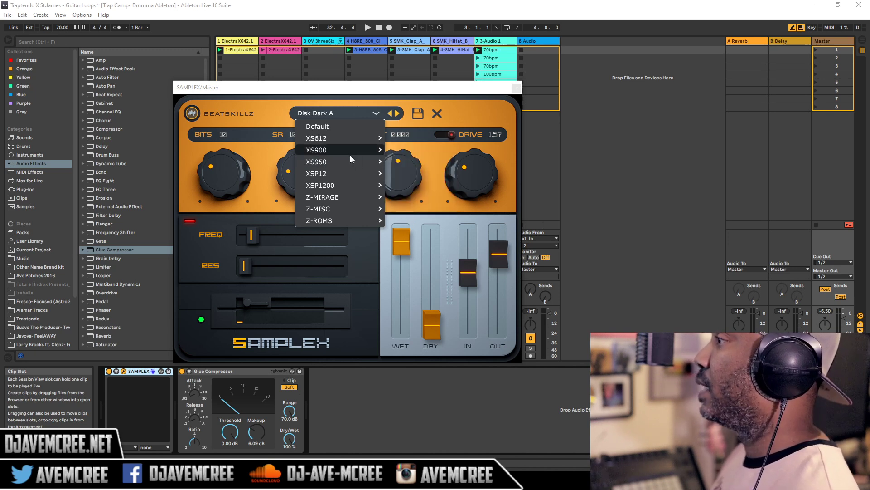
{"action": "left_click", "coordinate": [398, 163]}
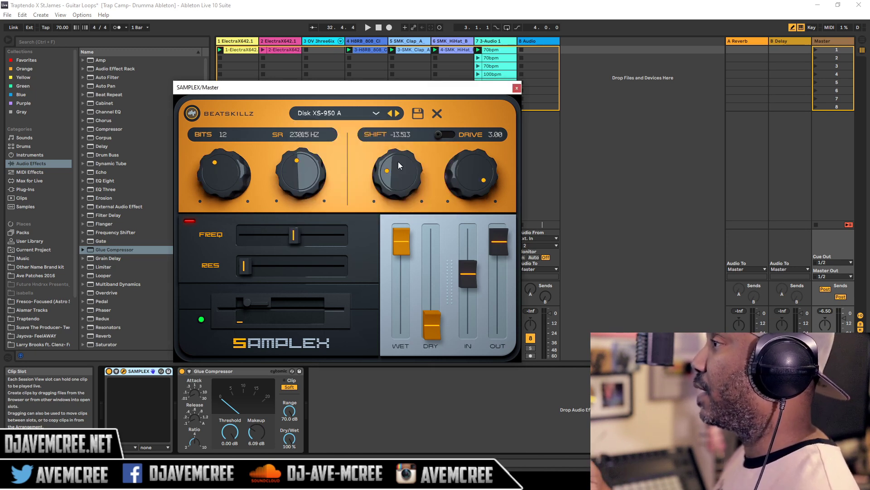
Step: Load Disk XSP-1200 A from the XSP1200 bank and advance to Disk XSP-1200 B
{"action": "left_click", "coordinate": [341, 118]}
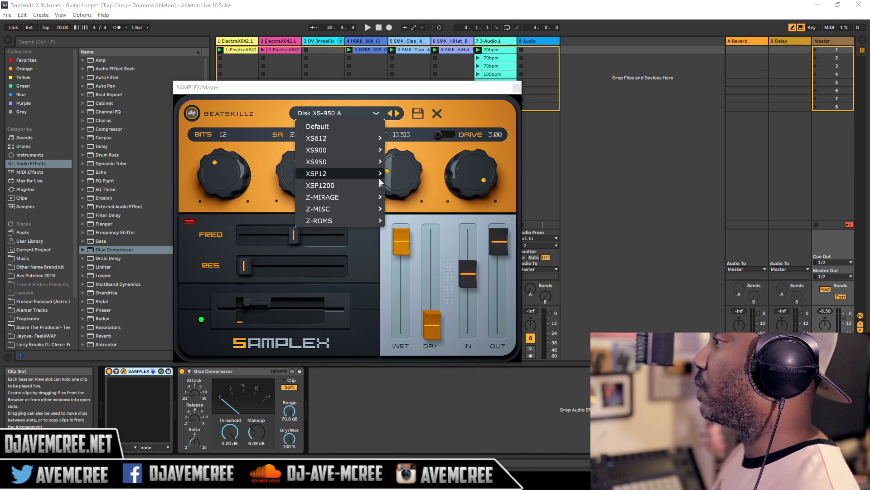
{"action": "mouse_move", "coordinate": [369, 188]}
{"action": "left_click", "coordinate": [408, 186]}
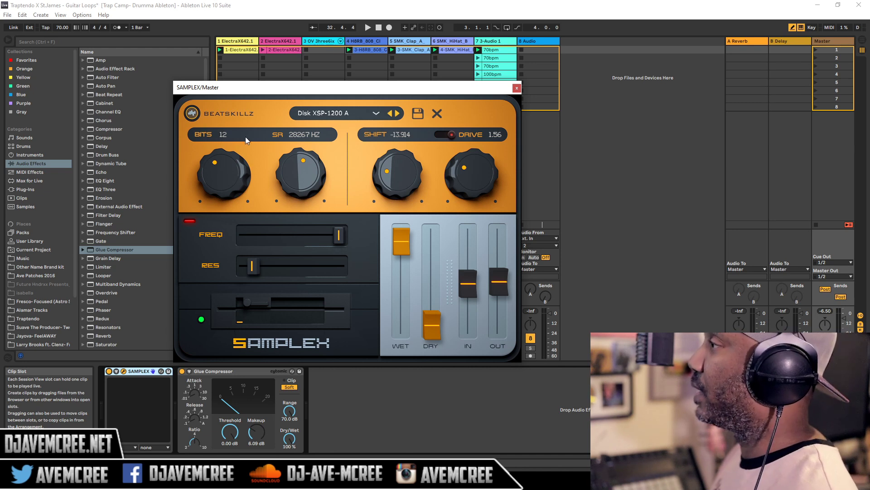
{"action": "left_click", "coordinate": [397, 114]}
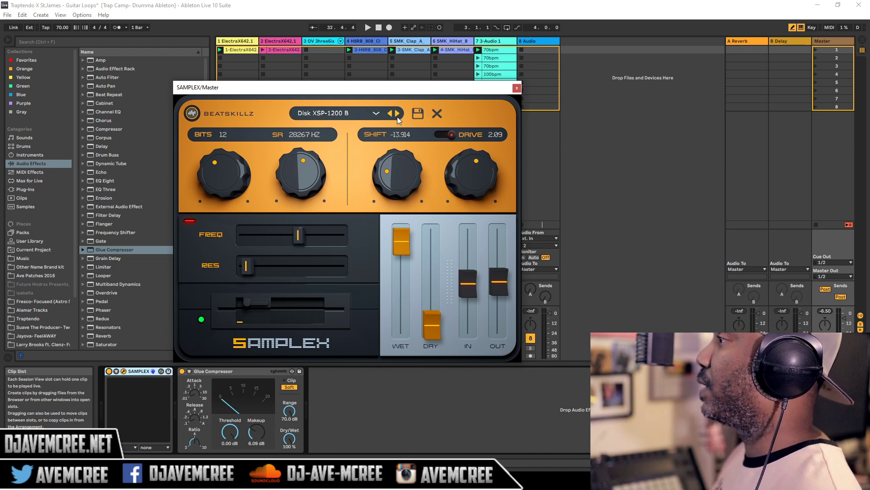
Step: Browse the Z-ROMS preset bank and load the EPROM A preset
{"action": "left_click", "coordinate": [328, 114]}
{"action": "mouse_move", "coordinate": [333, 209]}
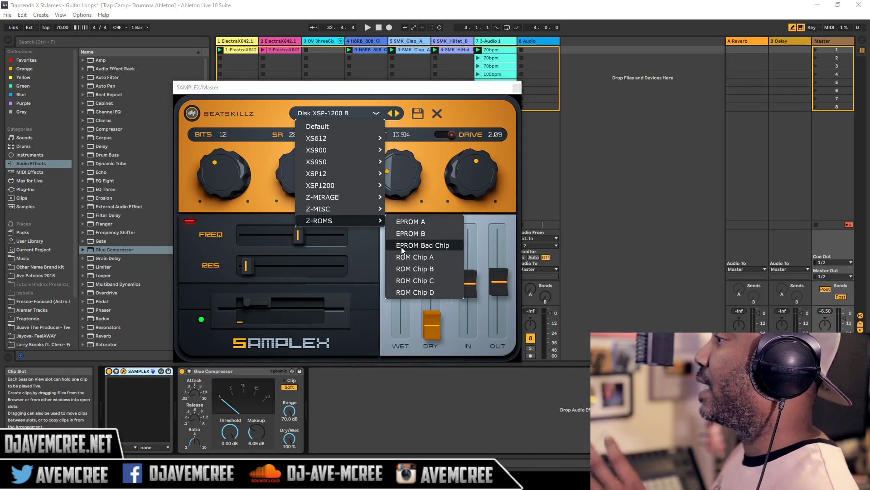
{"action": "left_click", "coordinate": [415, 225]}
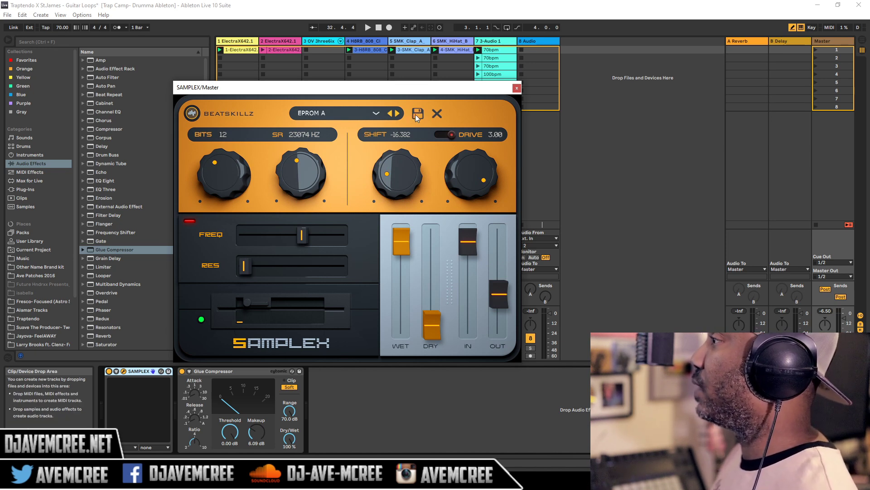
Step: Lower the sample rate to 21418 Hz, and open the preset saving dialog without saving a preset
{"action": "left_click_drag", "start_coordinate": [279, 175], "coordinate": [357, 153]}
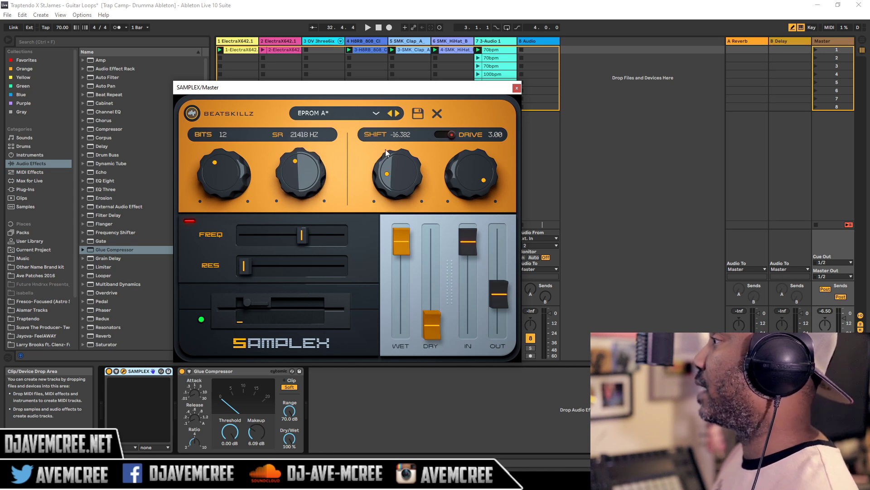
{"action": "left_click", "coordinate": [418, 116]}
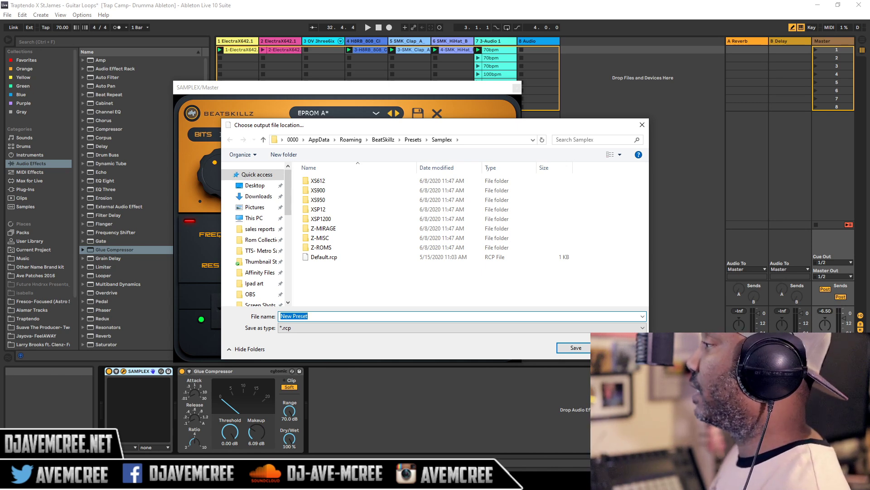
{"action": "key", "text": "Escape"}
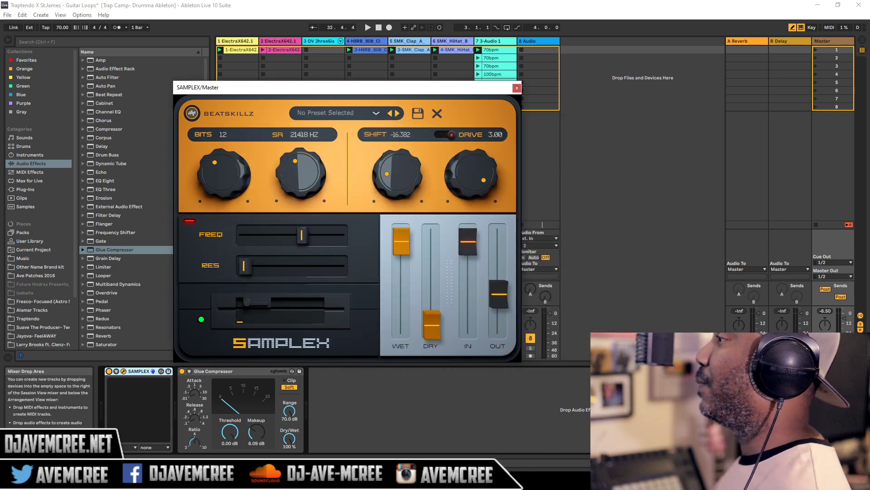